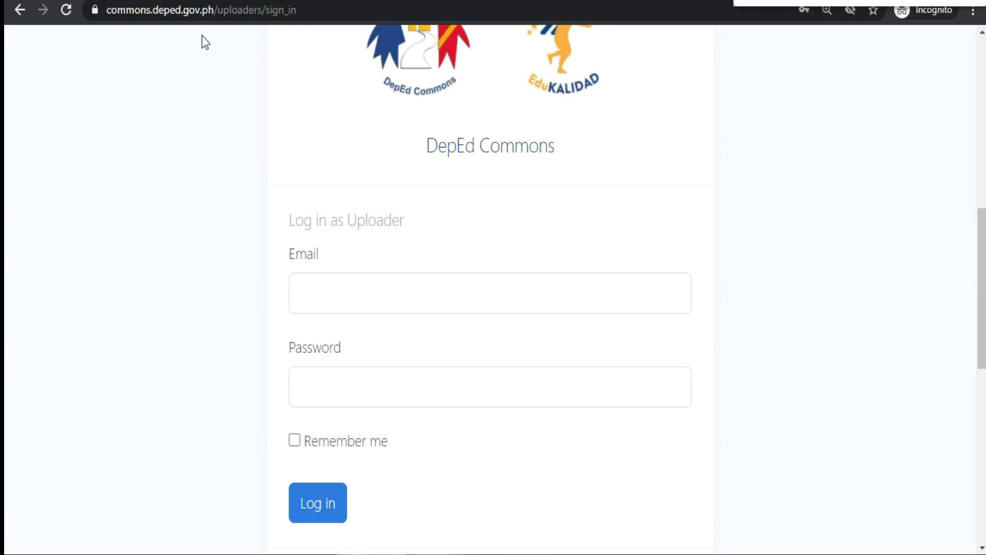
Step: Choose Teacher Account Login from the Login dropdown to reach the teacher sign-in page
scroll(702, 323, up, 8)
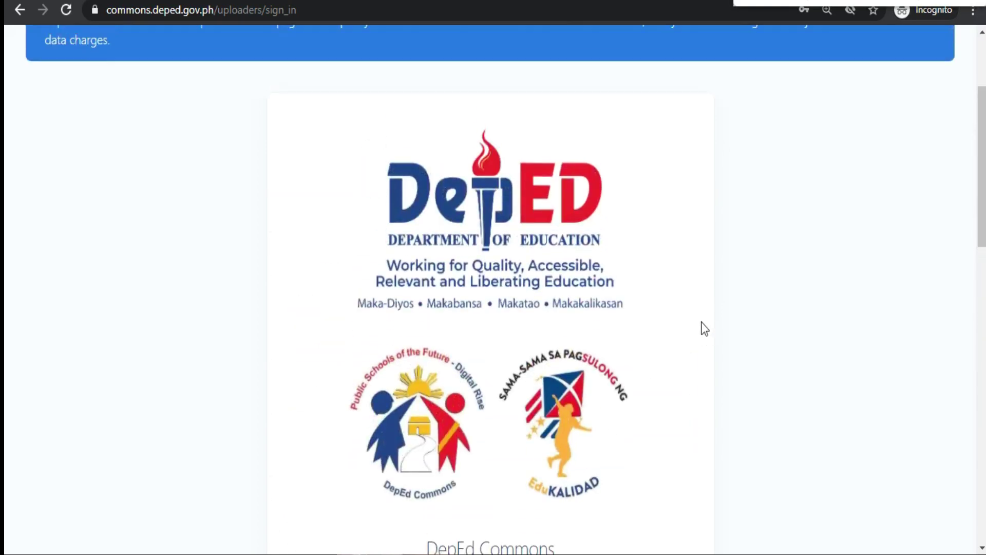
scroll(703, 325, down, 4)
scroll(704, 329, down, 3)
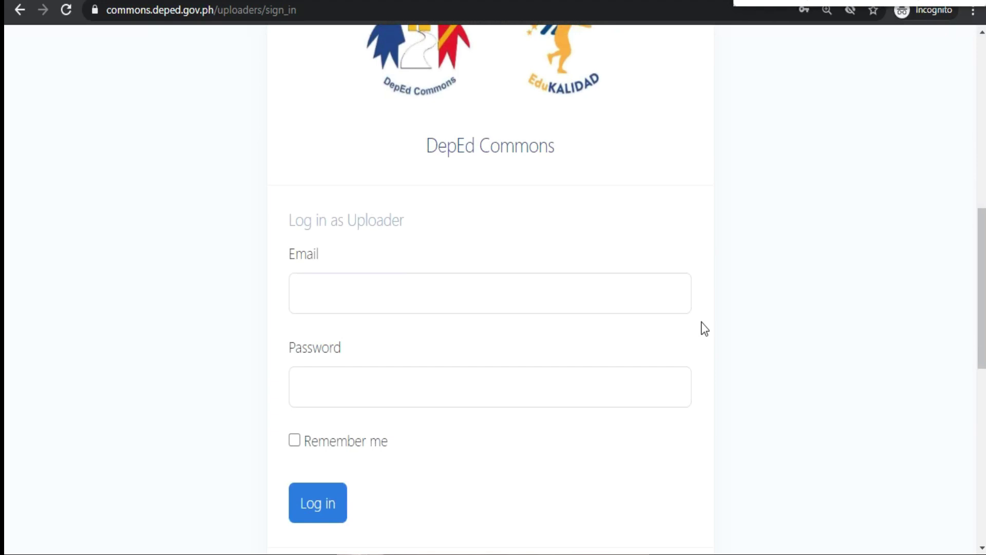
scroll(702, 327, down, 2)
scroll(693, 292, up, 10)
click(940, 61)
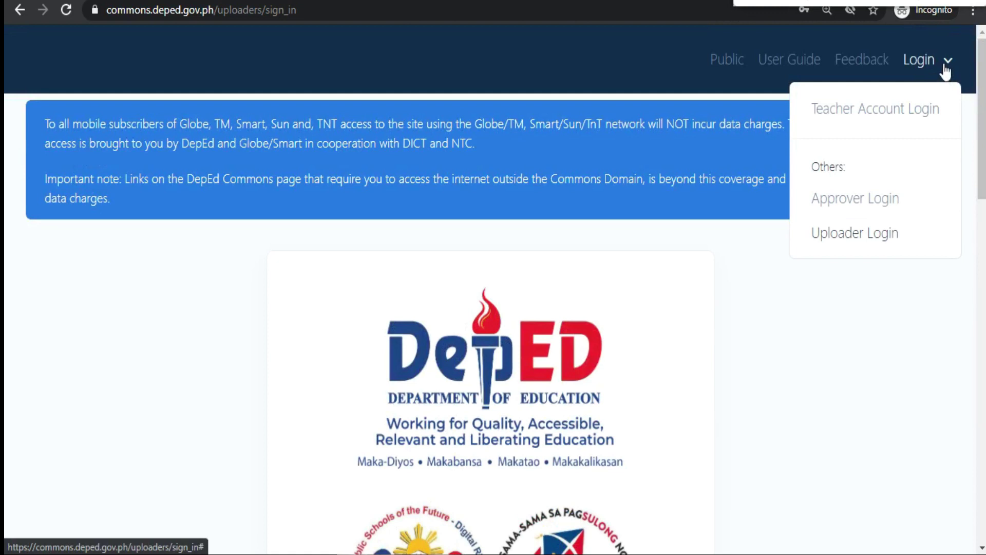
click(882, 120)
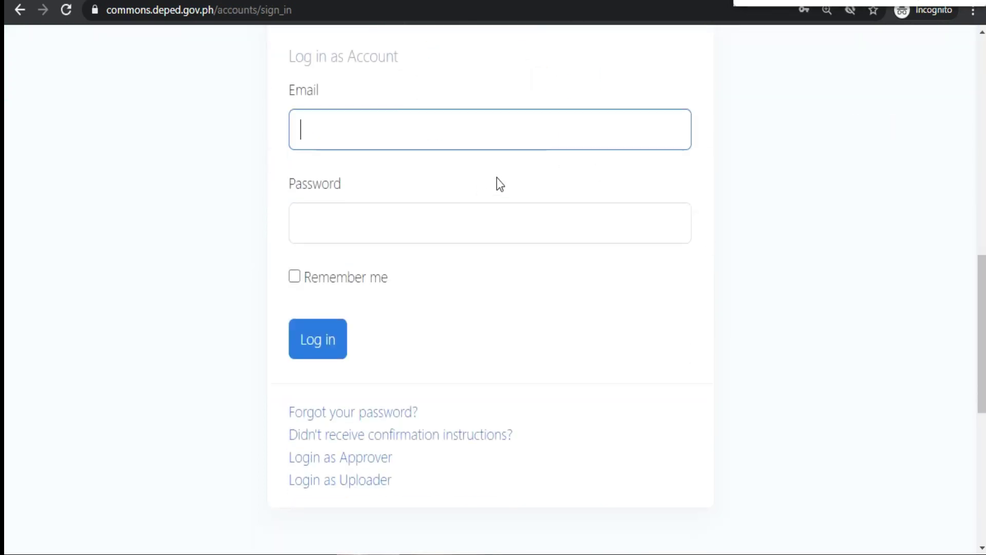
Step: On the 'Forgot your password?' form, enter the teacher's DepEd email address in the Email field
click(365, 419)
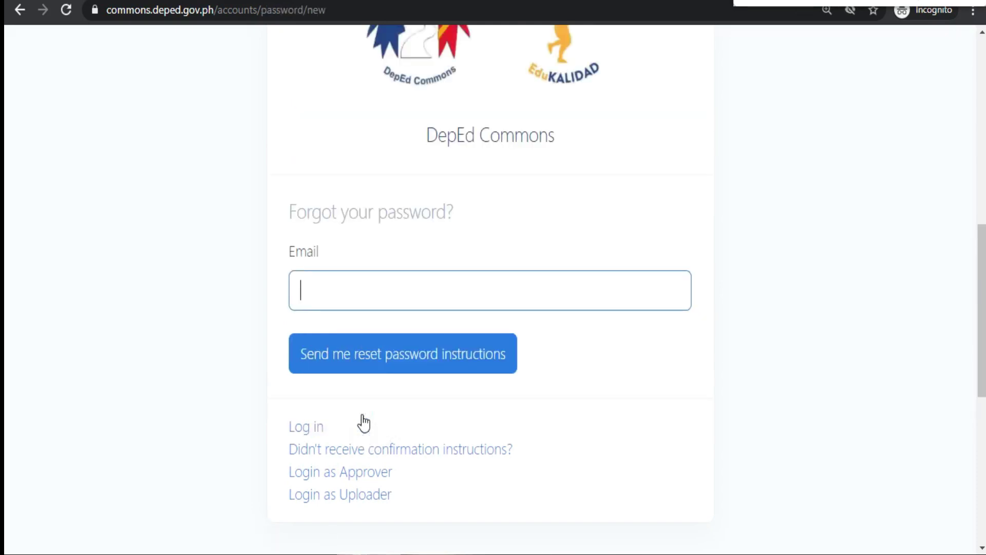
click(442, 291)
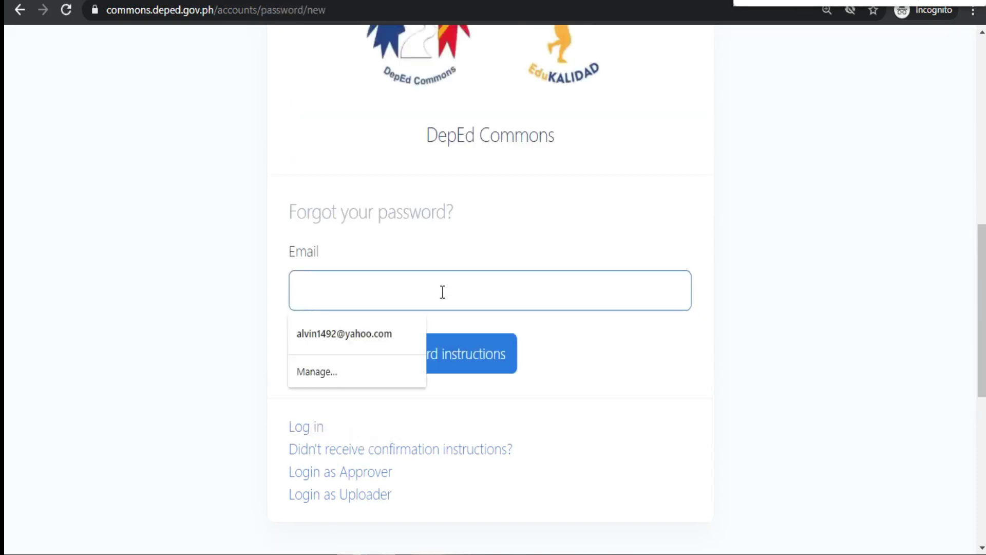
click(690, 366)
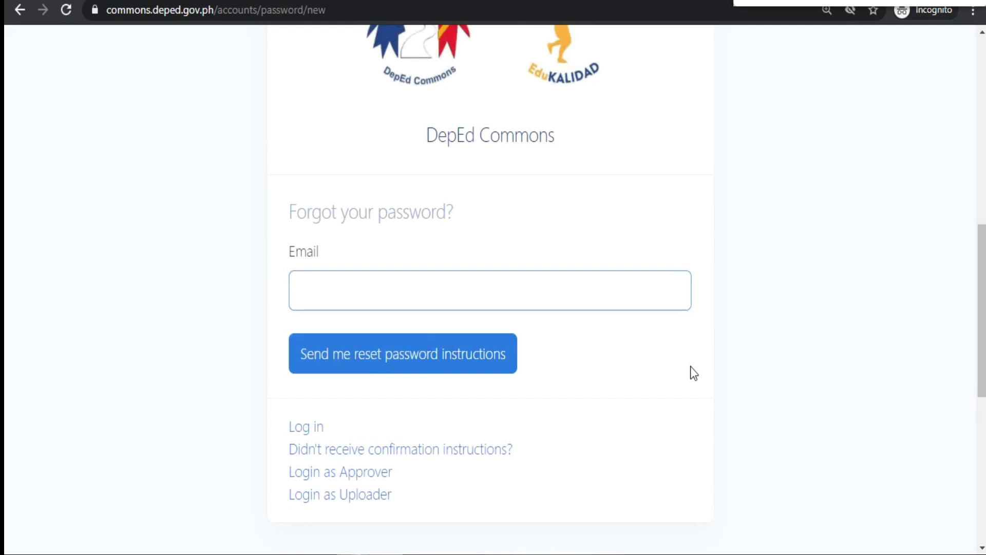
click(622, 296)
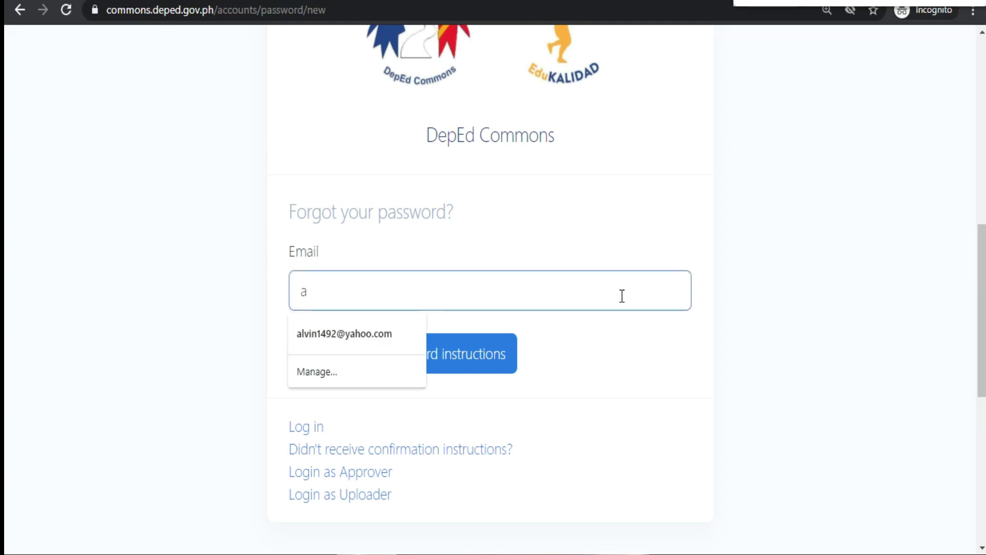
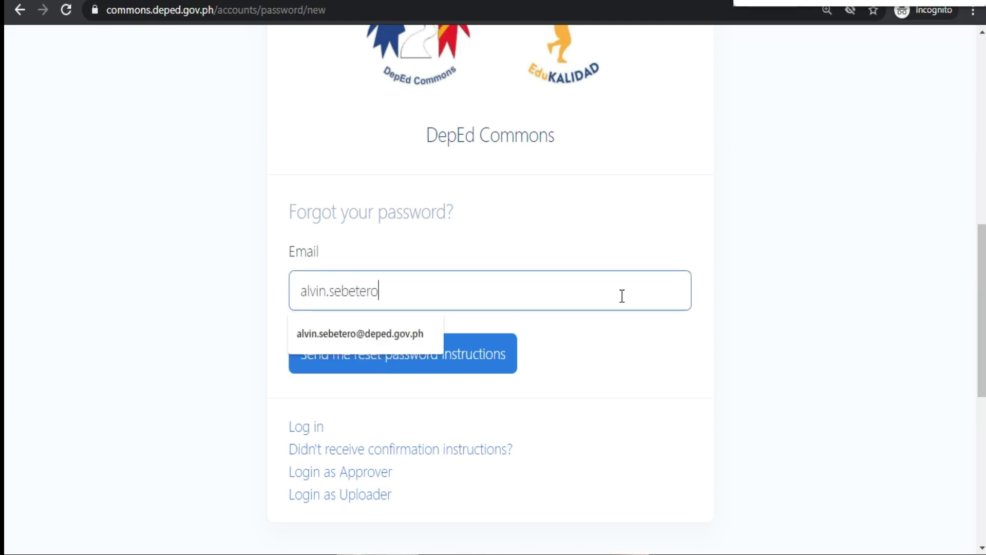
click(665, 353)
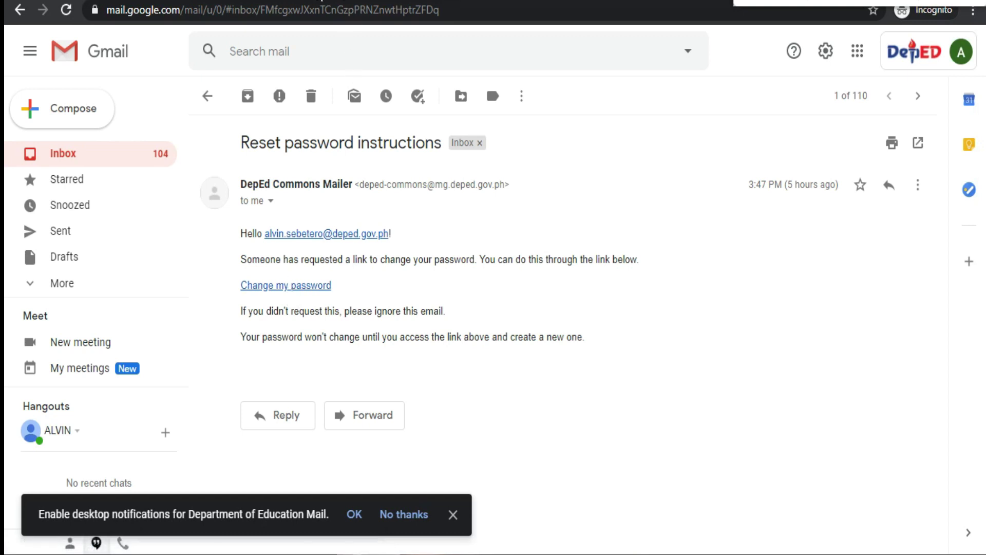
Step: Follow the reset email's link to the change-password page and inspect the new-password field
click(296, 287)
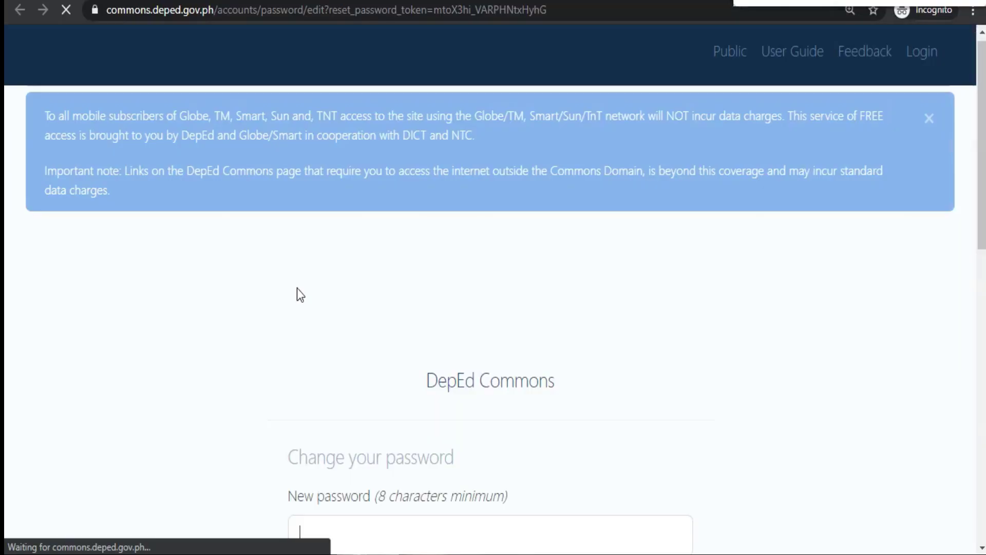
scroll(418, 323, down, 5)
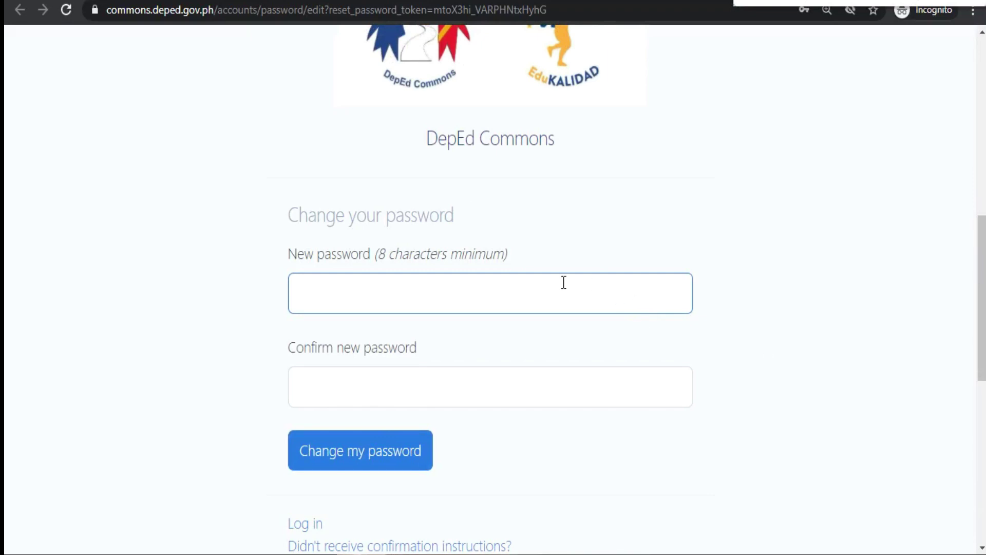
drag(516, 257, 286, 255)
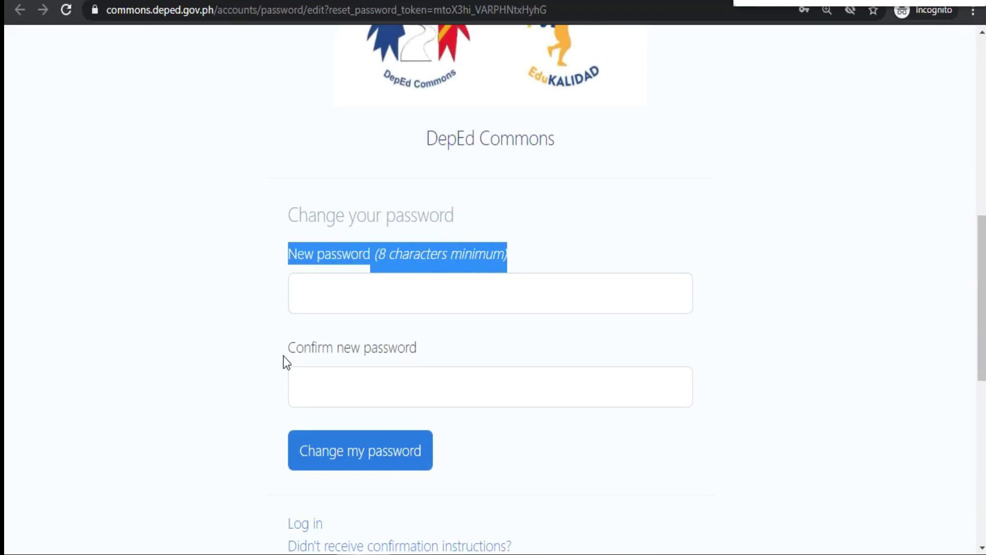
click(207, 327)
click(315, 286)
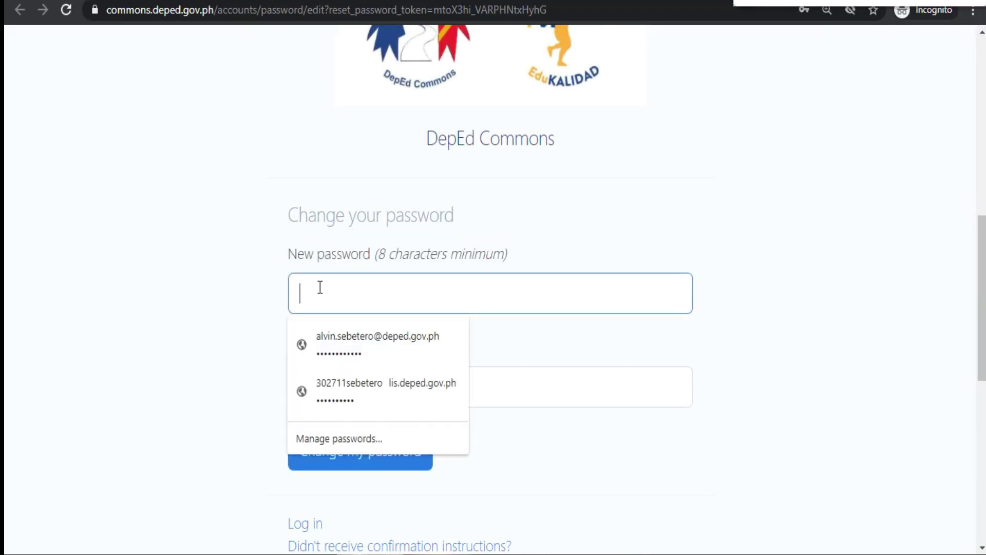
click(722, 358)
Step: Leave the form unfilled and cycle browser tabs back to the 'Forgot your password?' page
scroll(479, 394, down, 3)
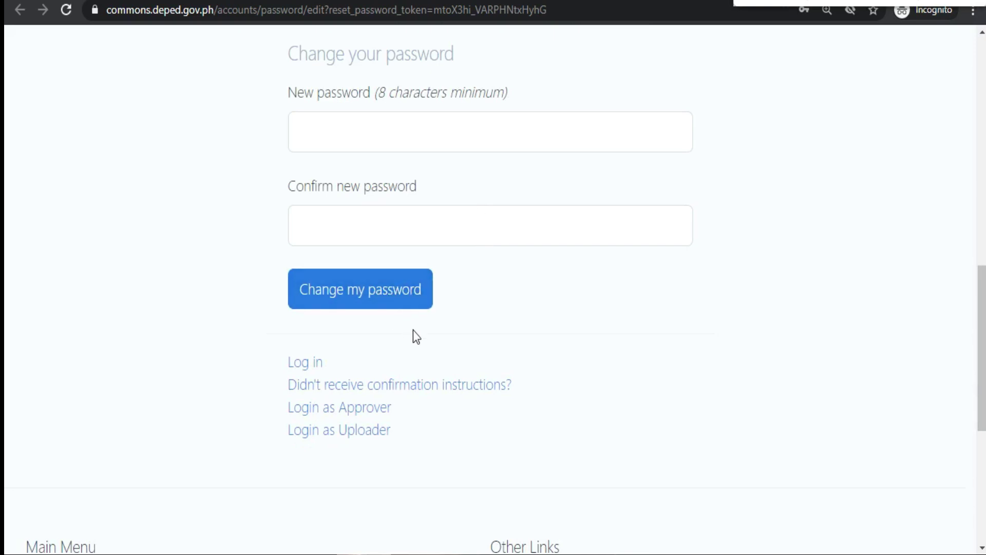
scroll(466, 348, up, 3)
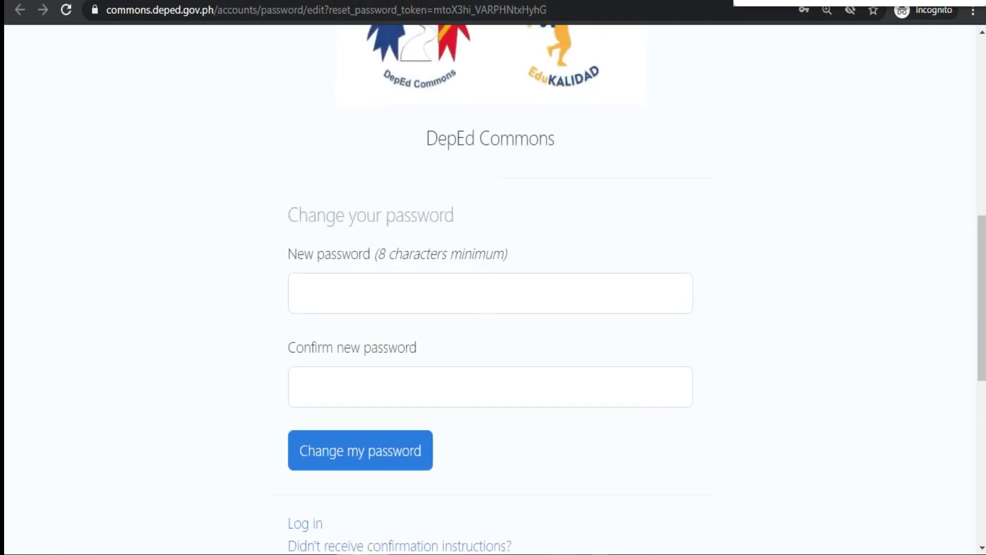
key(ctrl+shift+Tab)
key(ctrl+Tab)
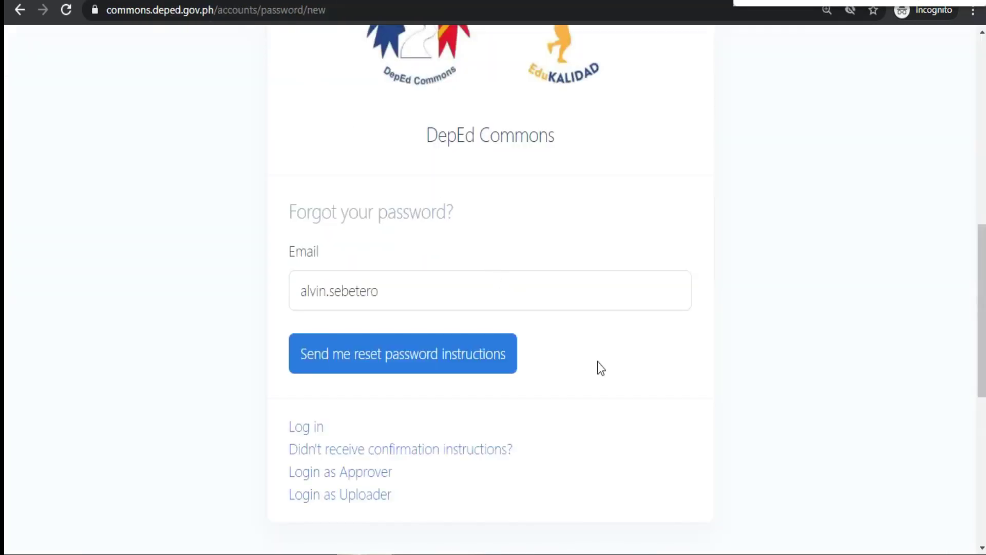
Step: Log in to the teacher account using the saved email and password from Chrome autofill
click(304, 434)
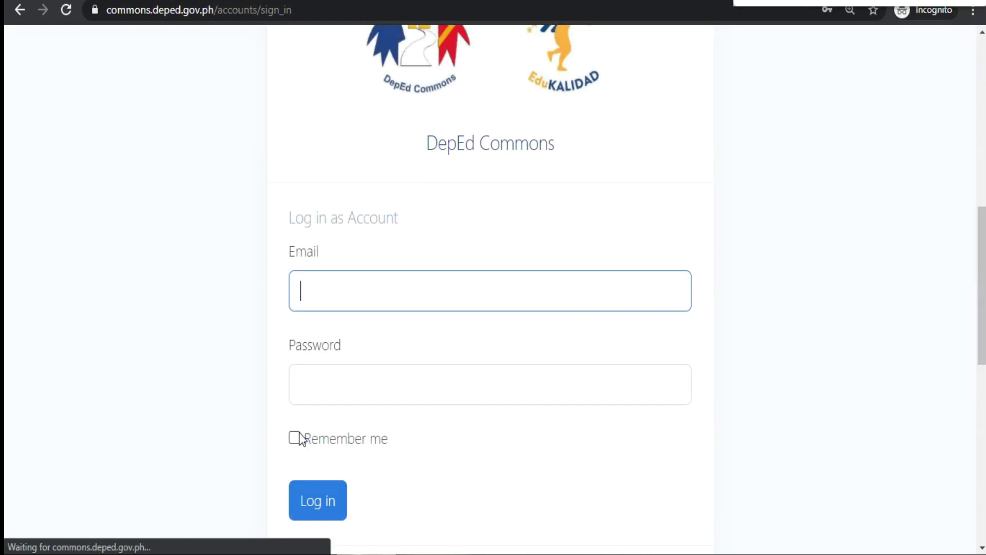
click(448, 288)
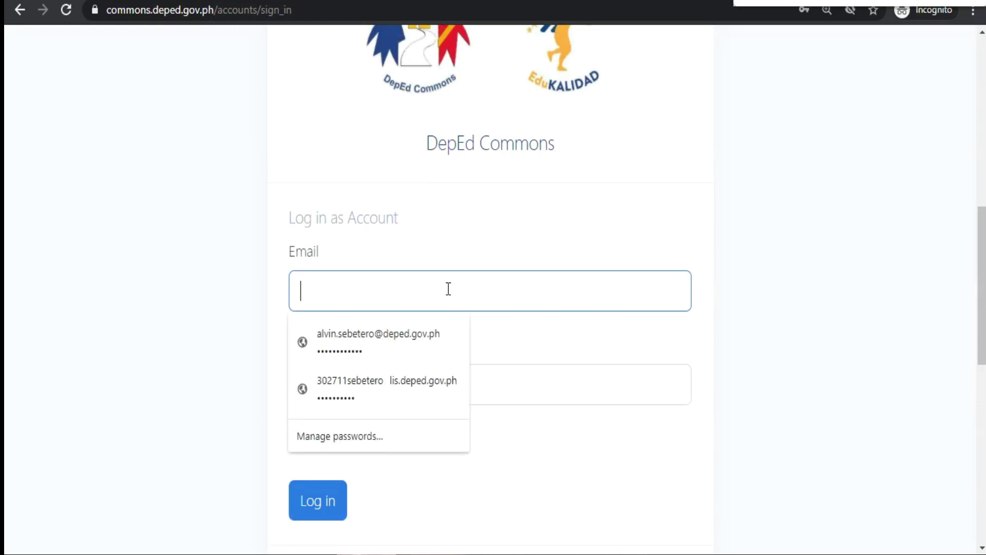
click(374, 338)
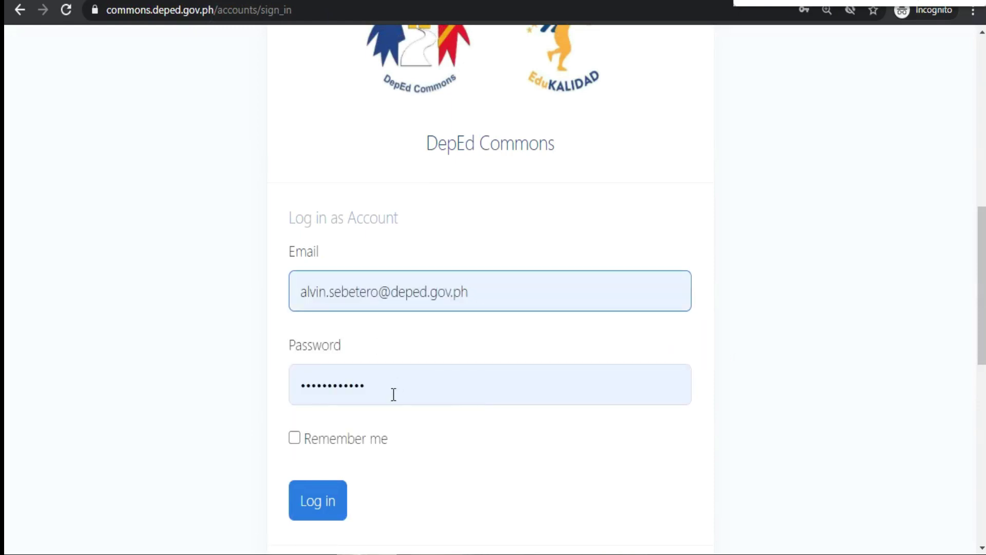
click(544, 396)
click(835, 366)
scroll(799, 359, down, 2)
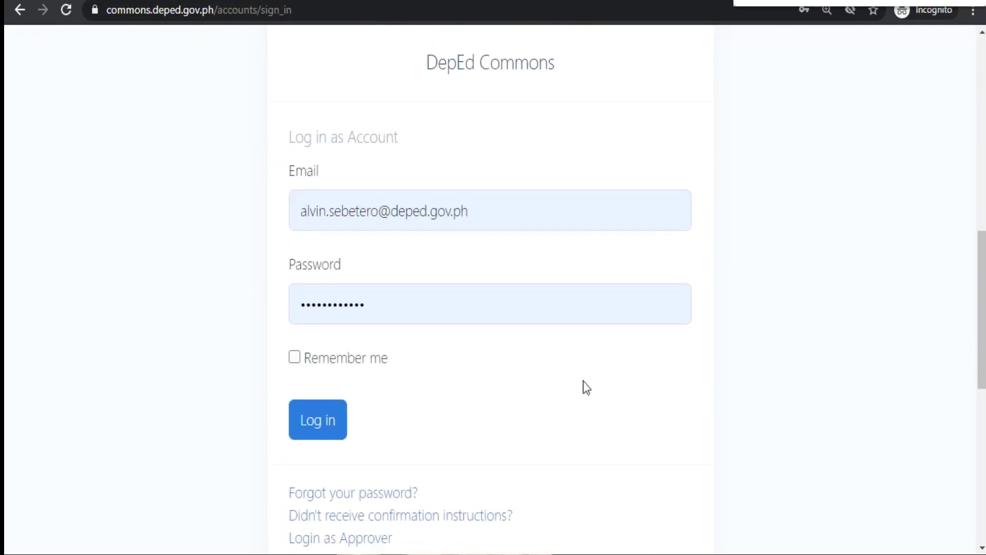
click(321, 419)
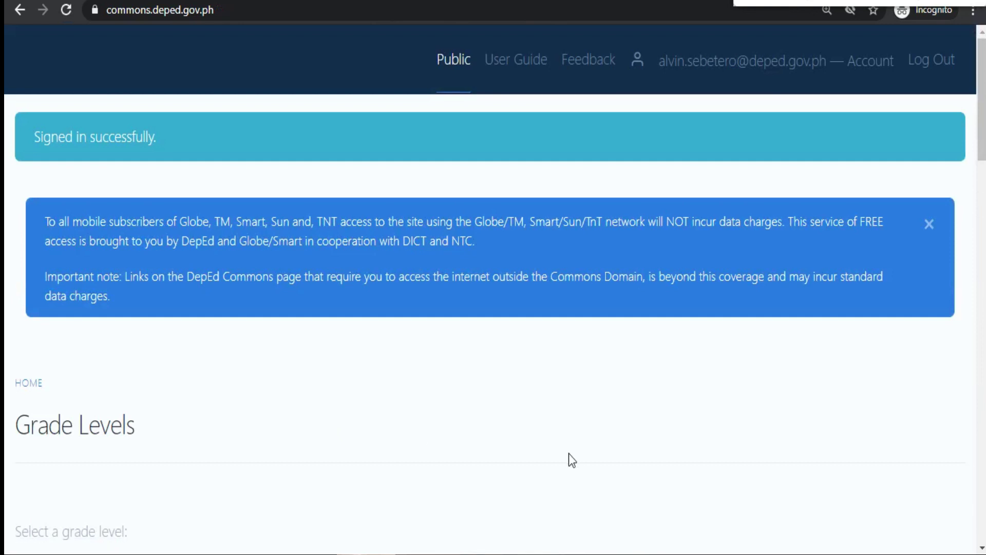
drag(175, 137, 48, 138)
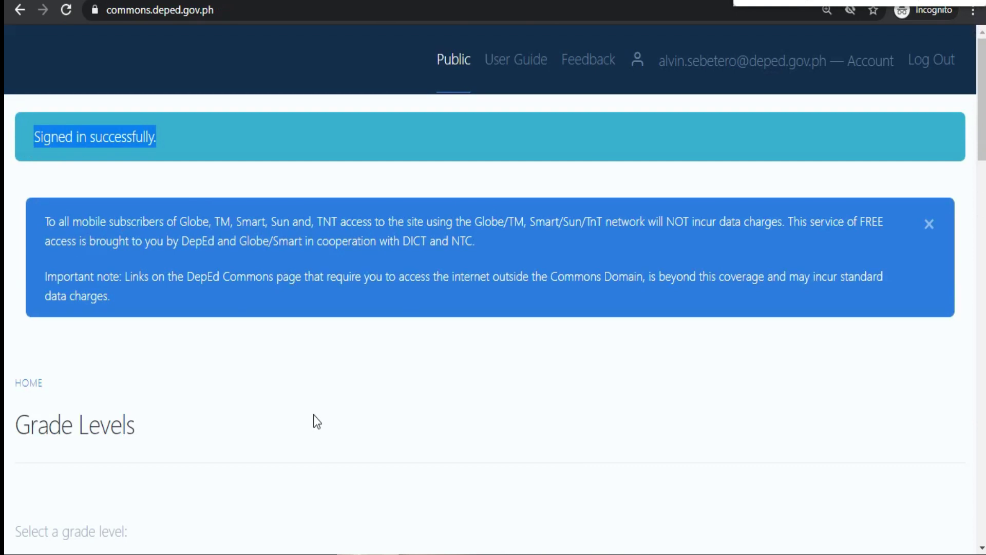
scroll(392, 378, down, 6)
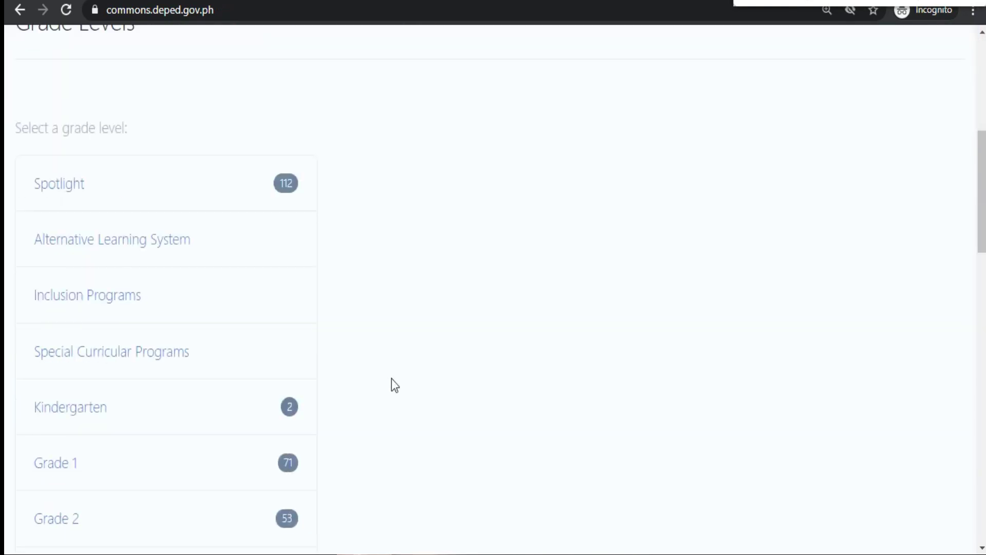
scroll(391, 376, down, 4)
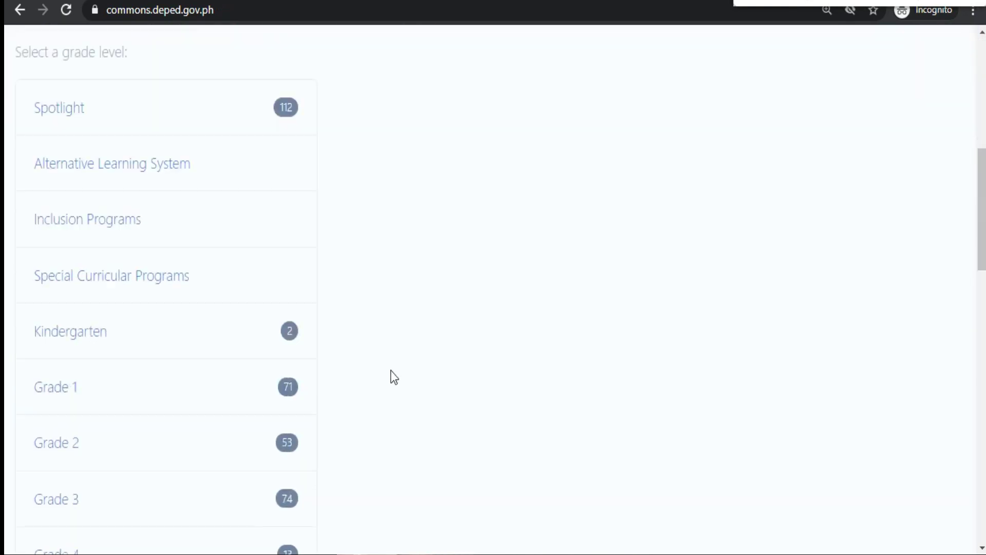
scroll(72, 298, down, 3)
scroll(169, 295, down, 3)
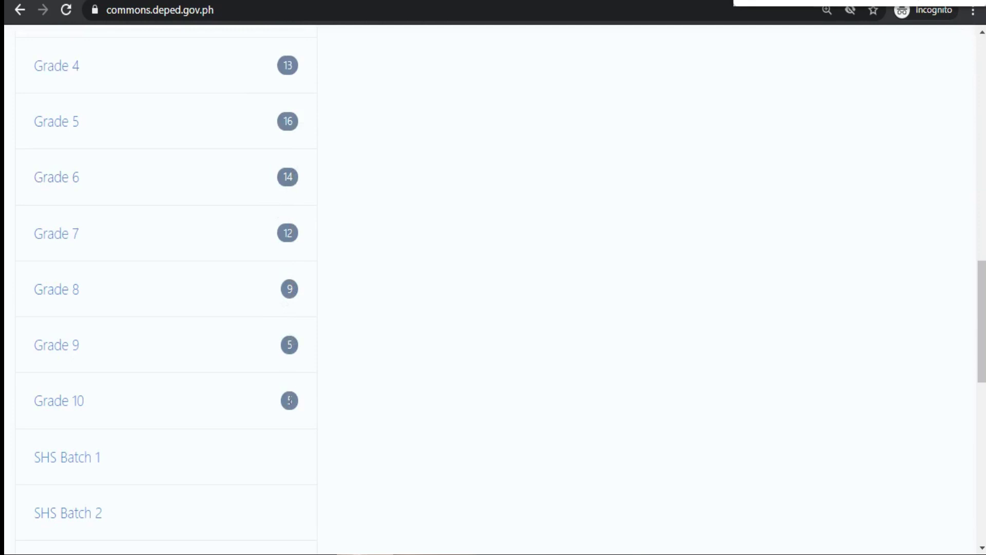
scroll(384, 270, up, 5)
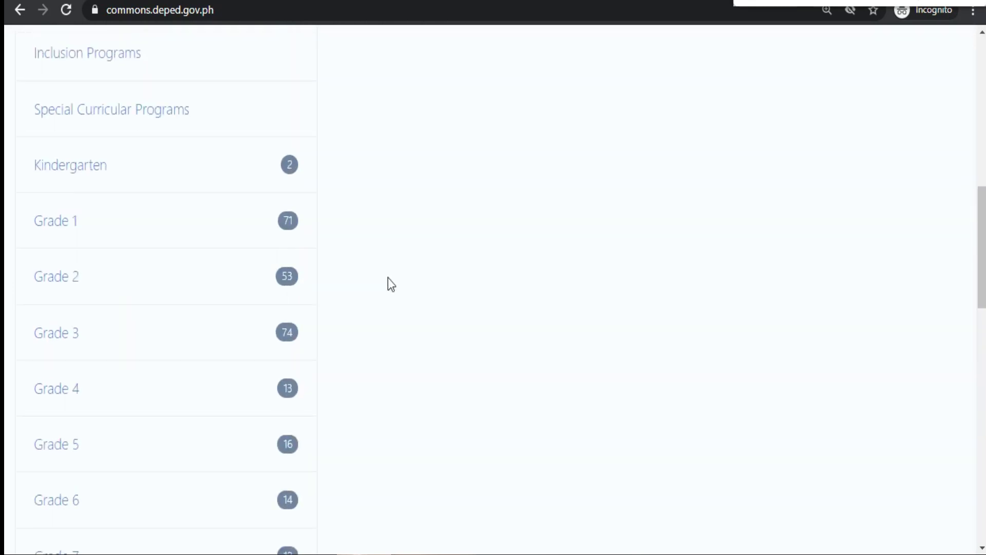
scroll(372, 275, down, 7)
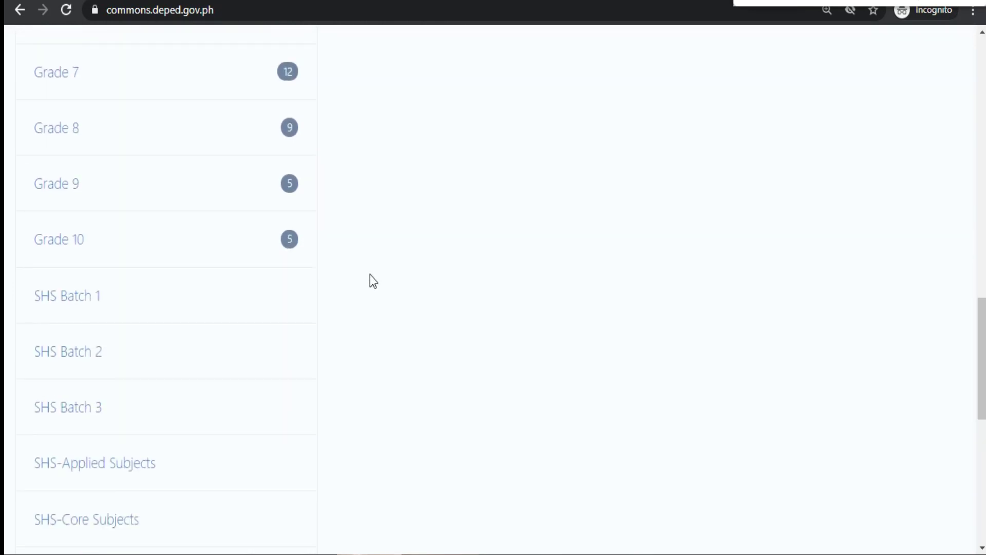
click(71, 250)
scroll(513, 308, down, 3)
click(69, 360)
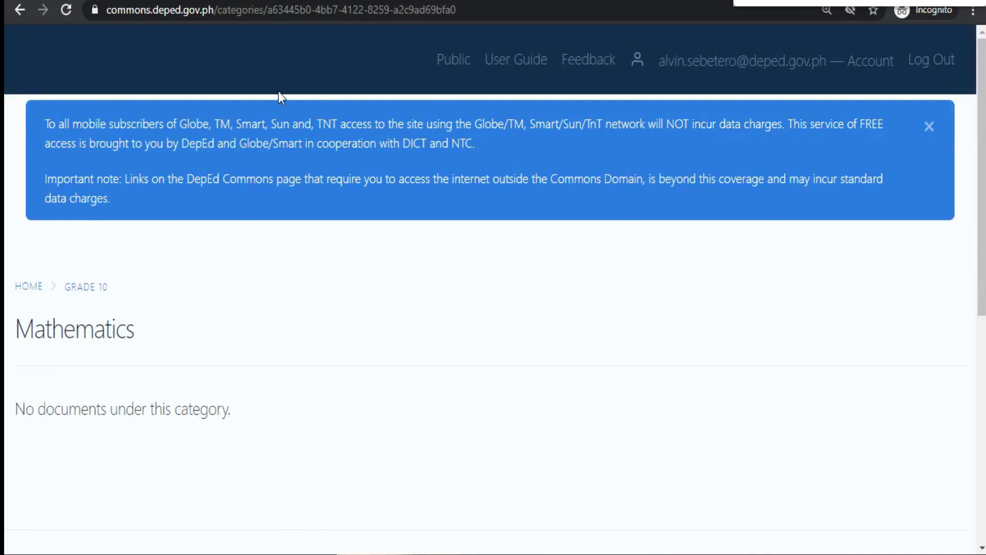
scroll(533, 282, down, 3)
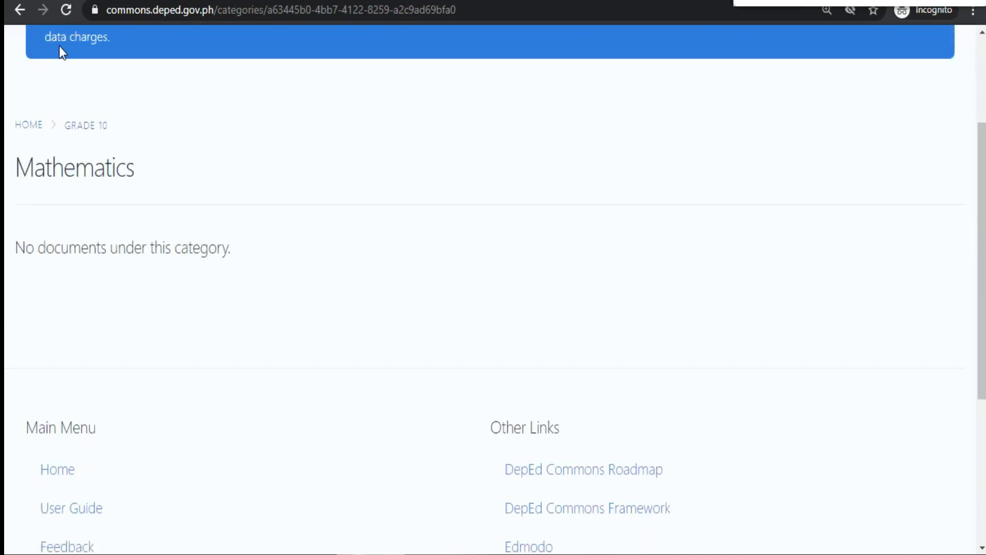
click(21, 14)
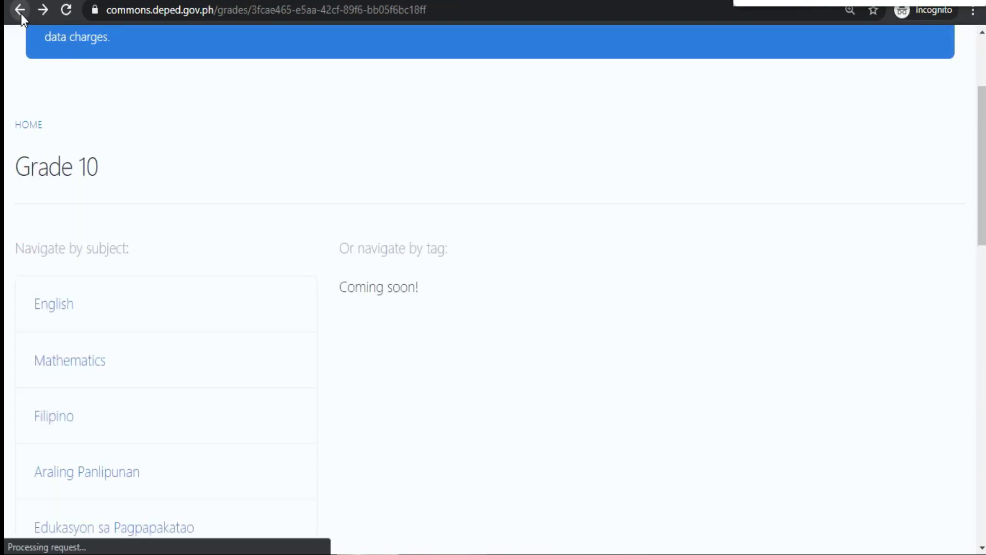
click(21, 11)
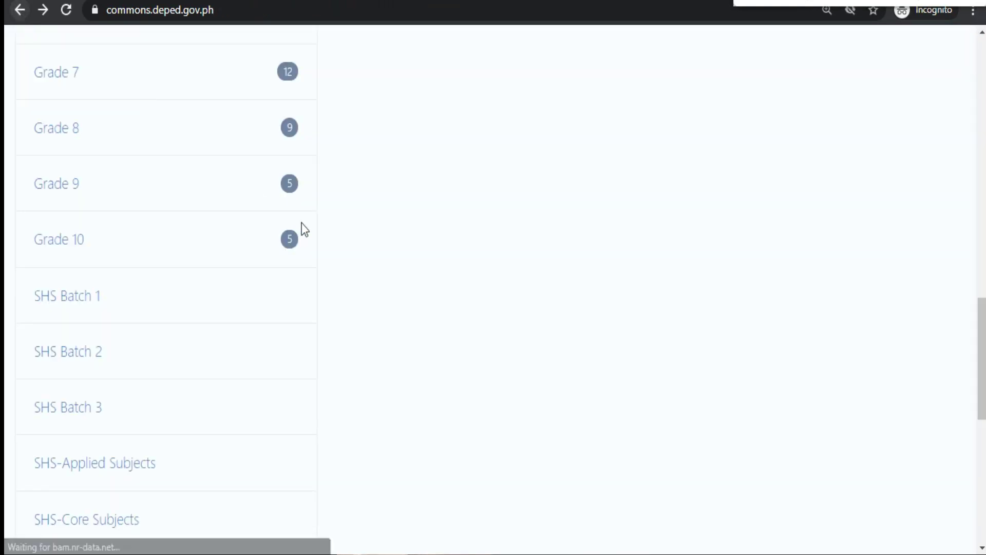
scroll(485, 311, up, 7)
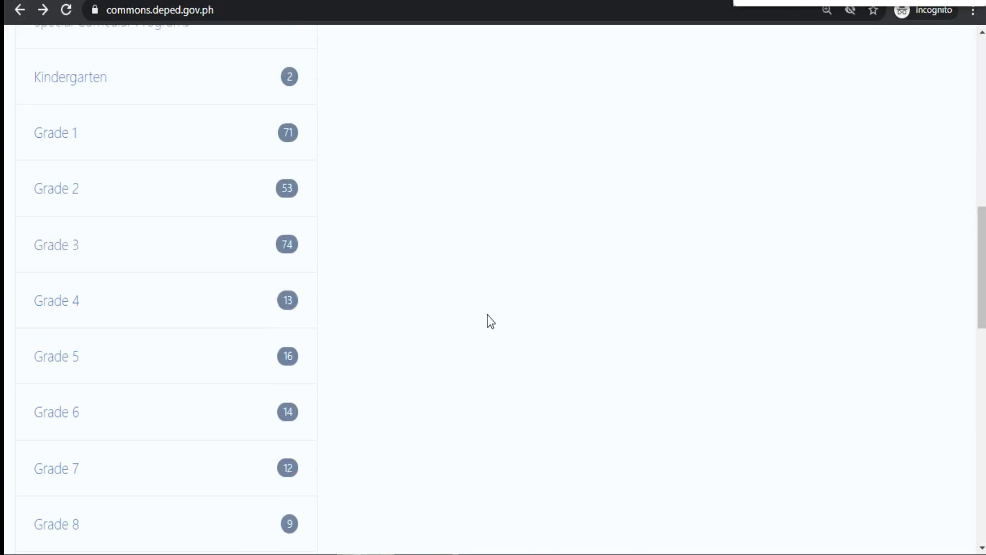
scroll(487, 313, up, 3)
scroll(488, 319, up, 9)
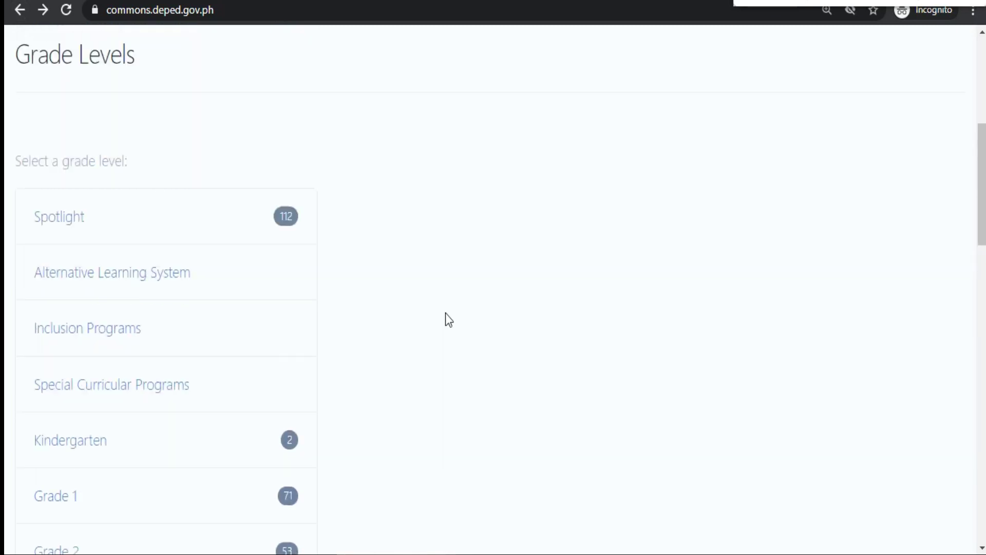
Step: Open Edit Account from the Account link, view the Credentials tab, then return to Profile
scroll(334, 344, up, 3)
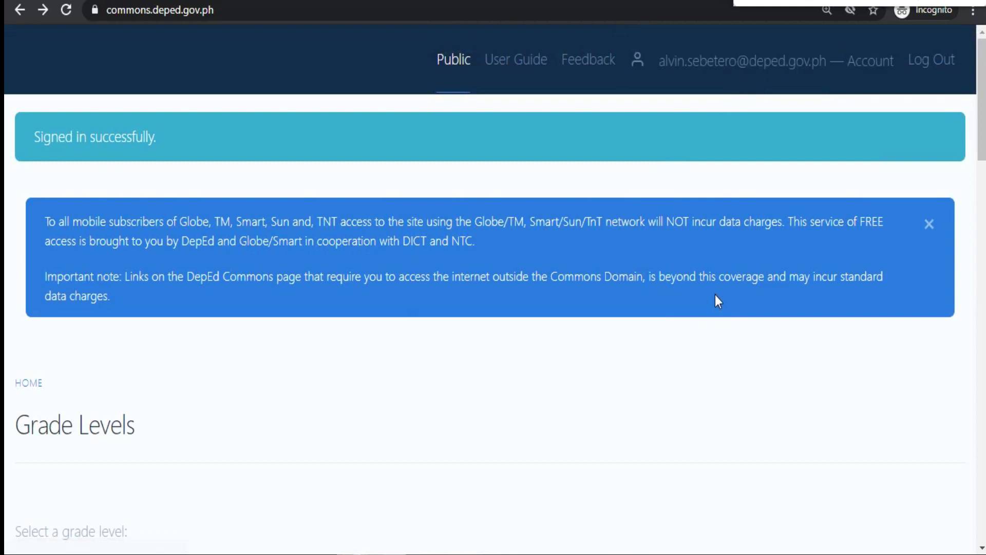
click(789, 77)
scroll(784, 209, down, 3)
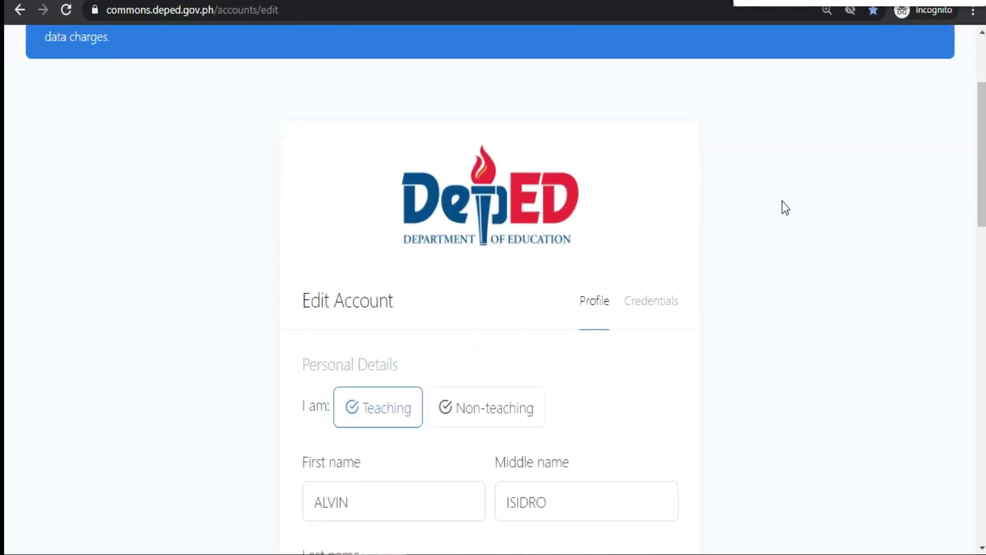
scroll(784, 208, down, 3)
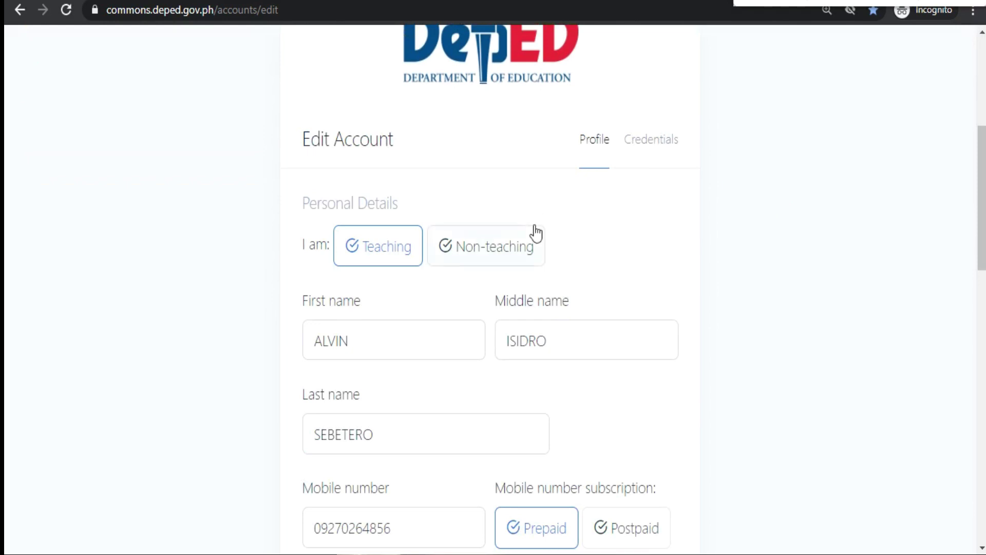
click(657, 149)
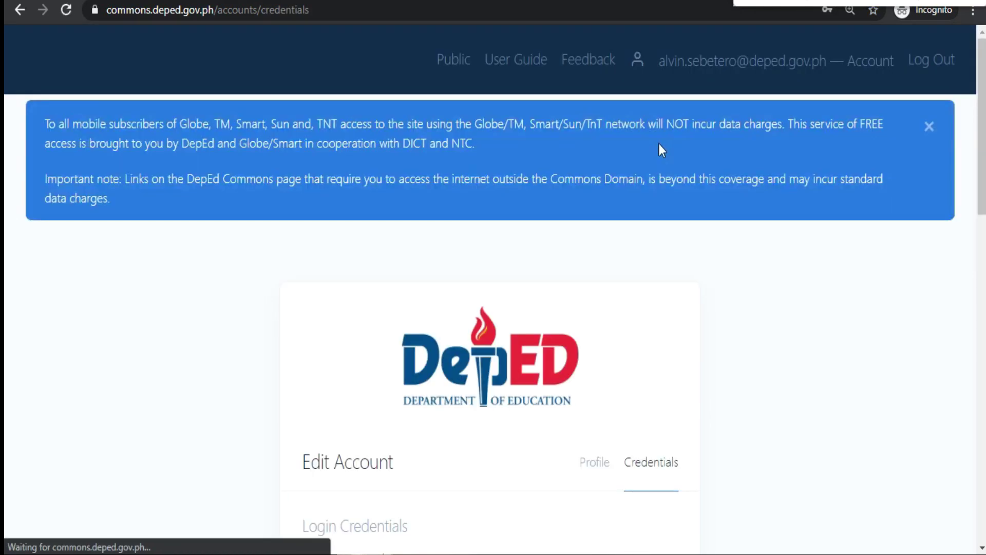
scroll(714, 220, down, 4)
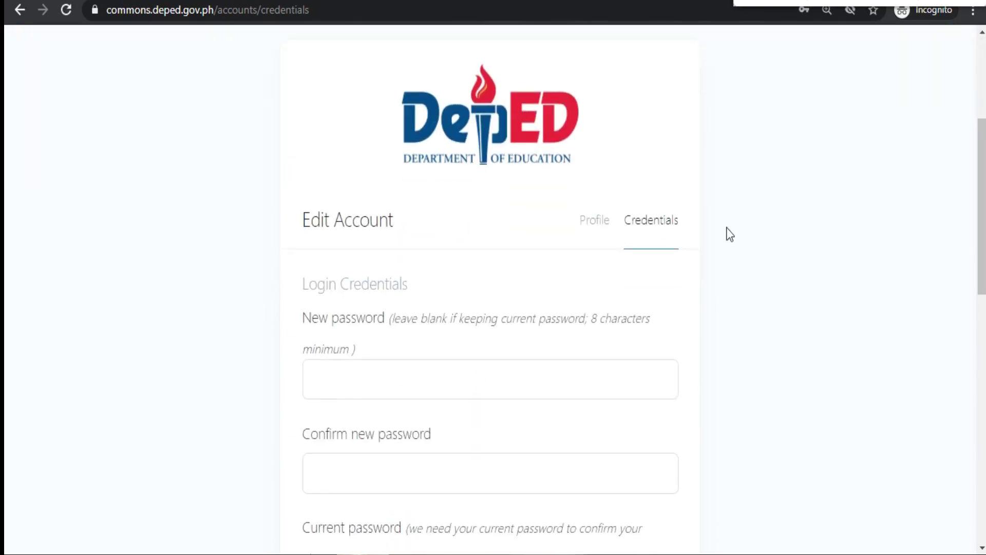
click(604, 222)
scroll(747, 214, down, 5)
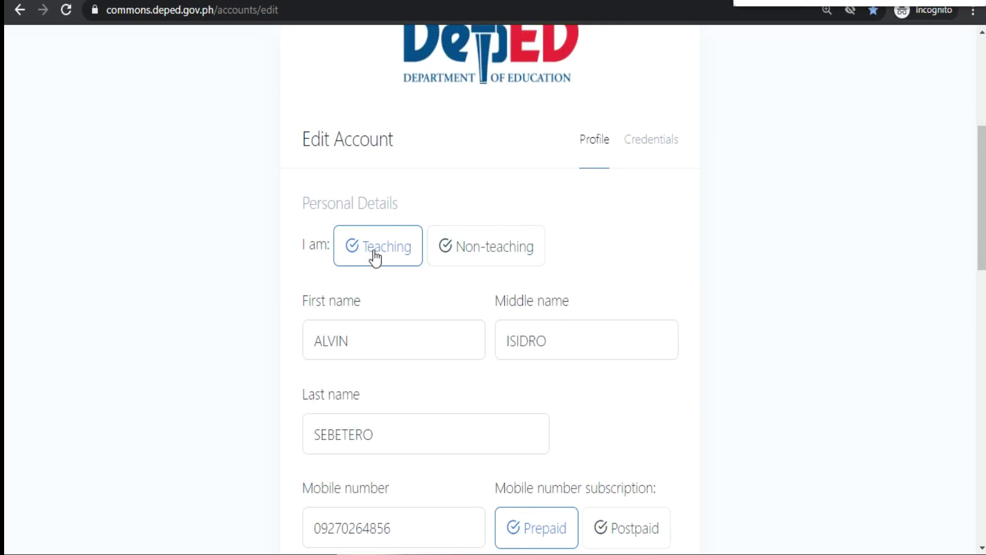
scroll(440, 245, down, 2)
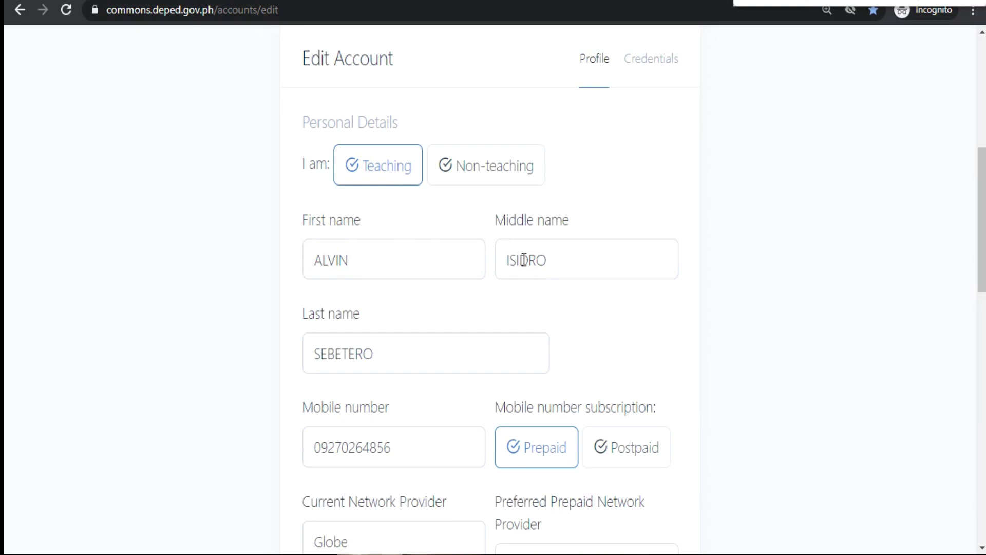
scroll(394, 346, down, 3)
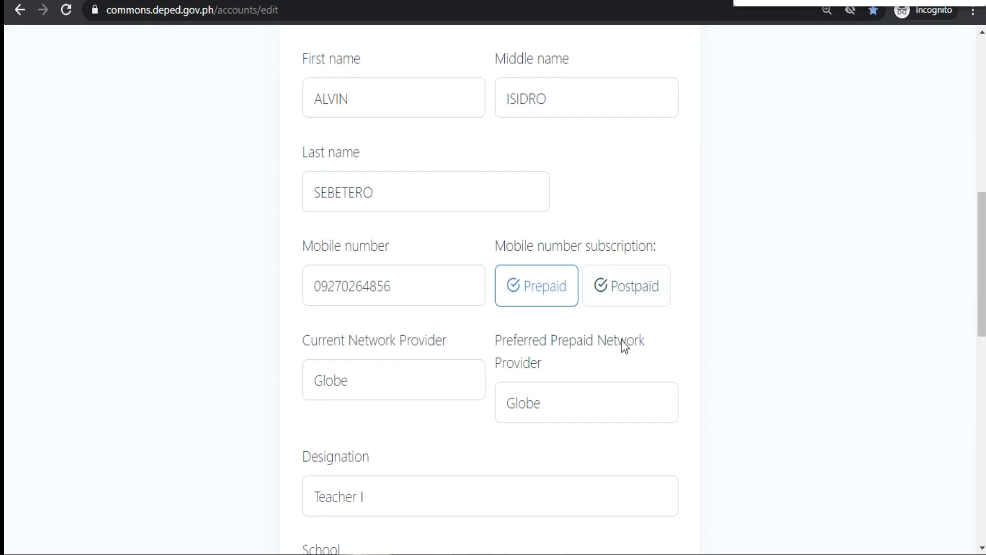
scroll(461, 393, down, 2)
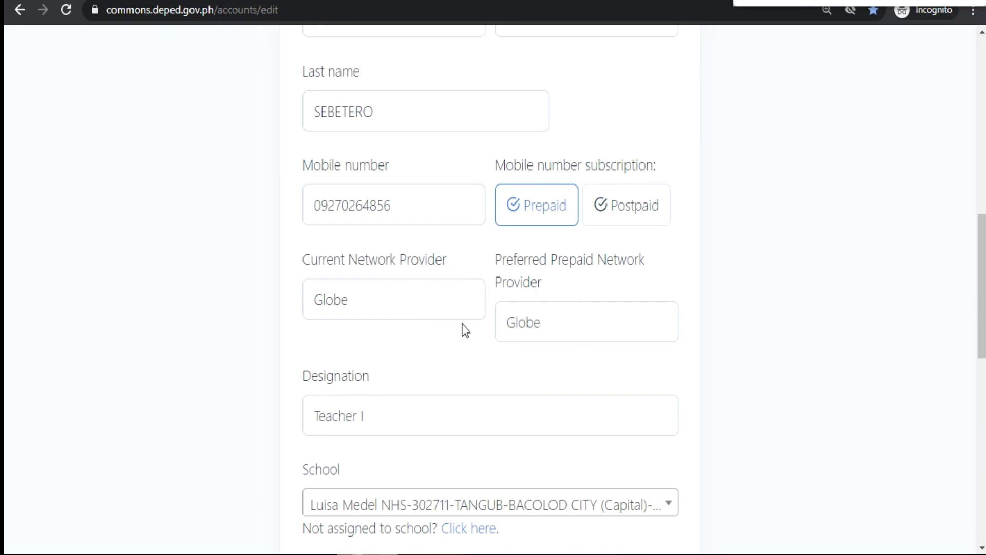
scroll(452, 331, down, 3)
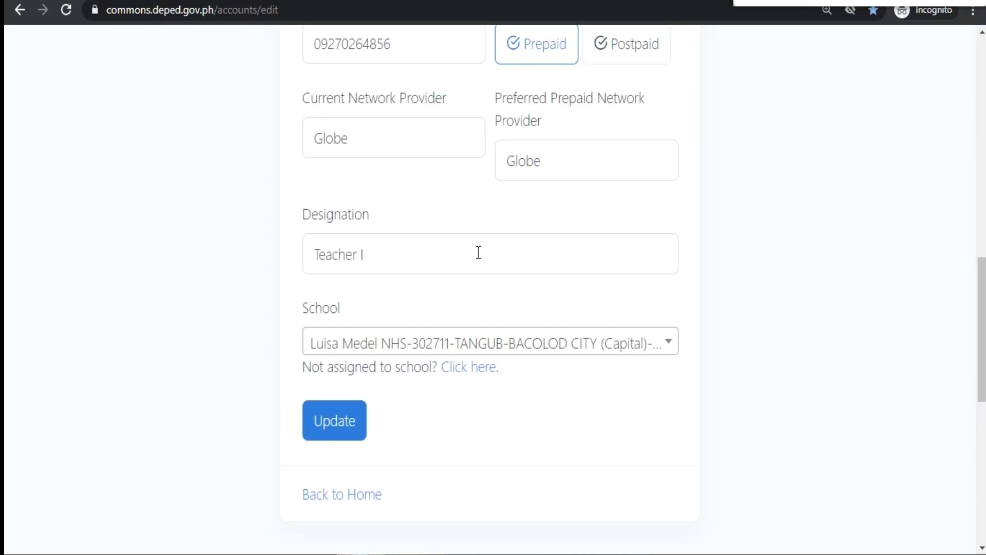
scroll(493, 260, down, 2)
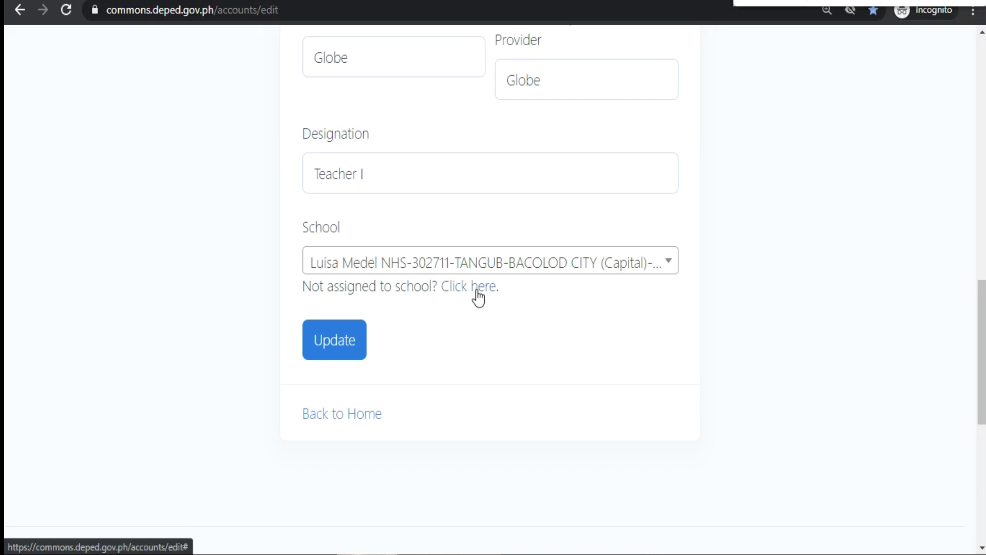
Step: Mark the not-assigned-to-school option under School and submit the profile with Update
click(476, 289)
scroll(506, 318, down, 10)
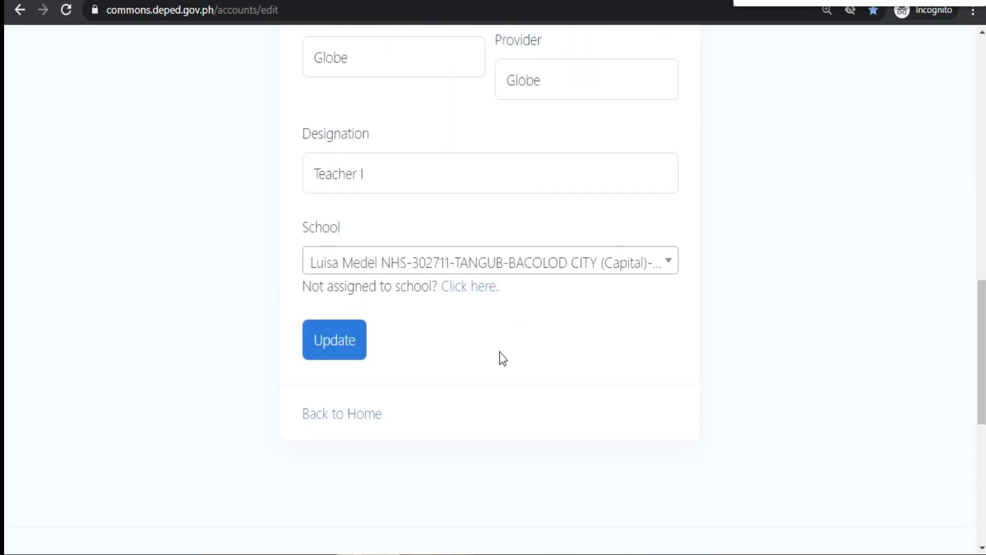
click(347, 344)
scroll(482, 327, up, 5)
scroll(482, 330, up, 10)
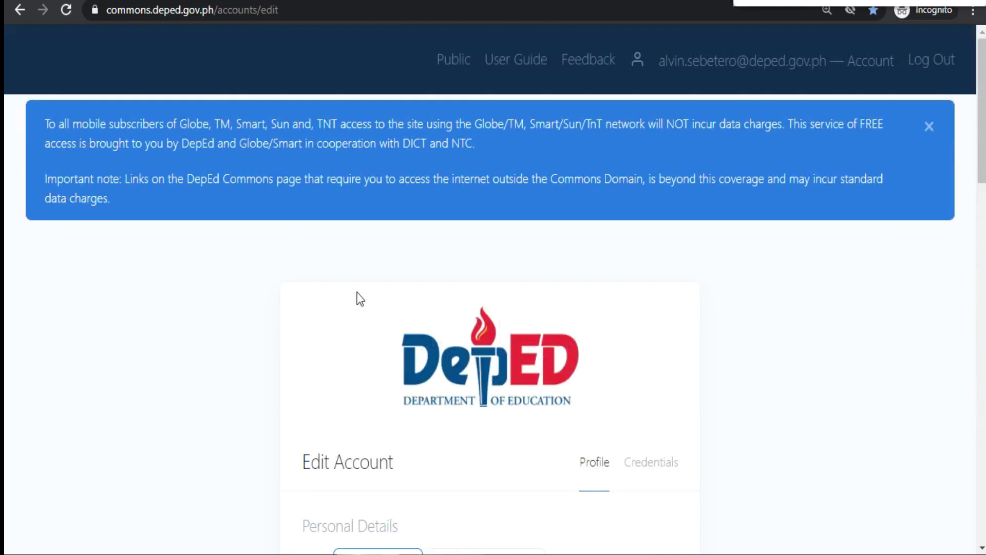